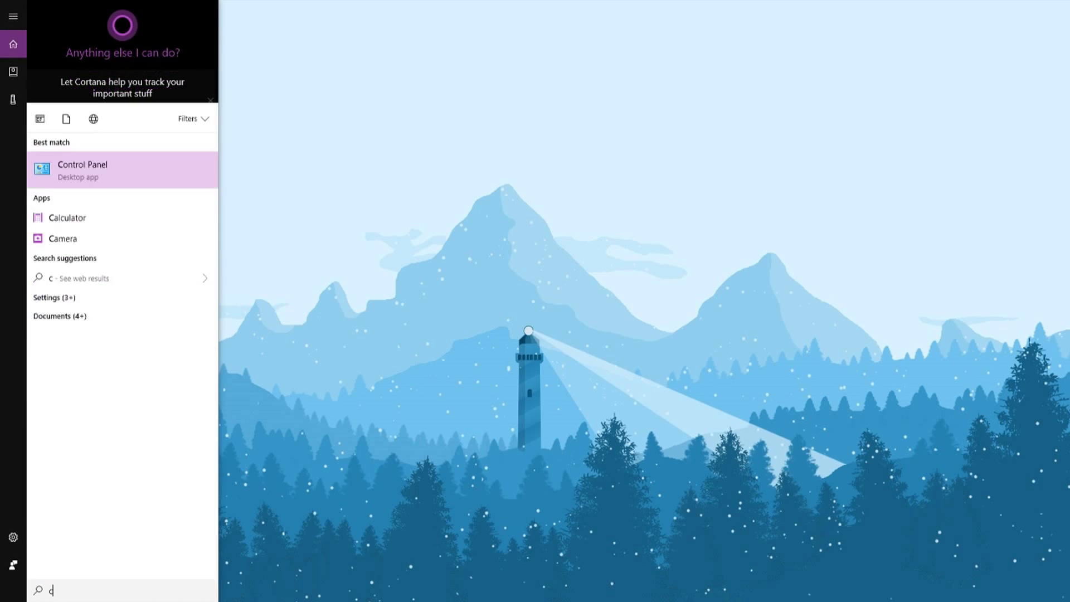
# - Open the active Wi-Fi connection's status from Control Panel's network status and tasks
pyautogui.click(82, 69)
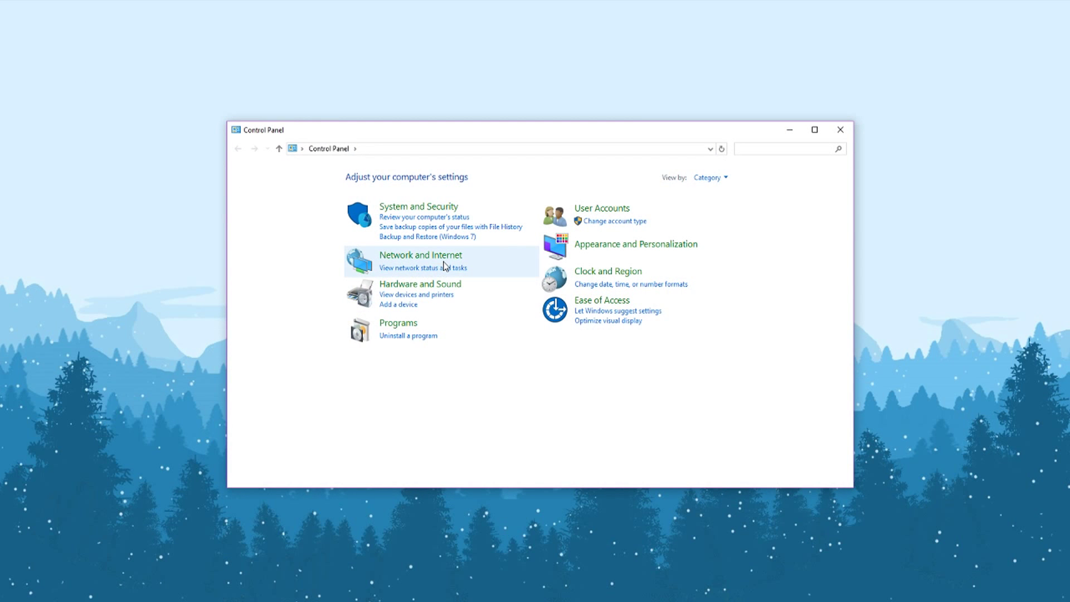
pyautogui.click(416, 270)
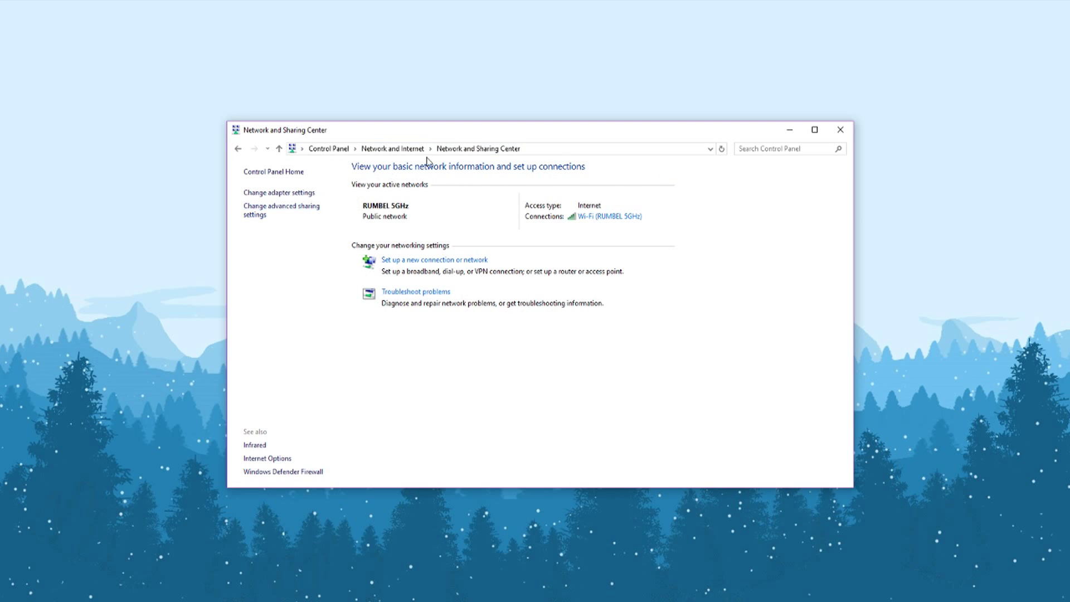
pyautogui.click(604, 220)
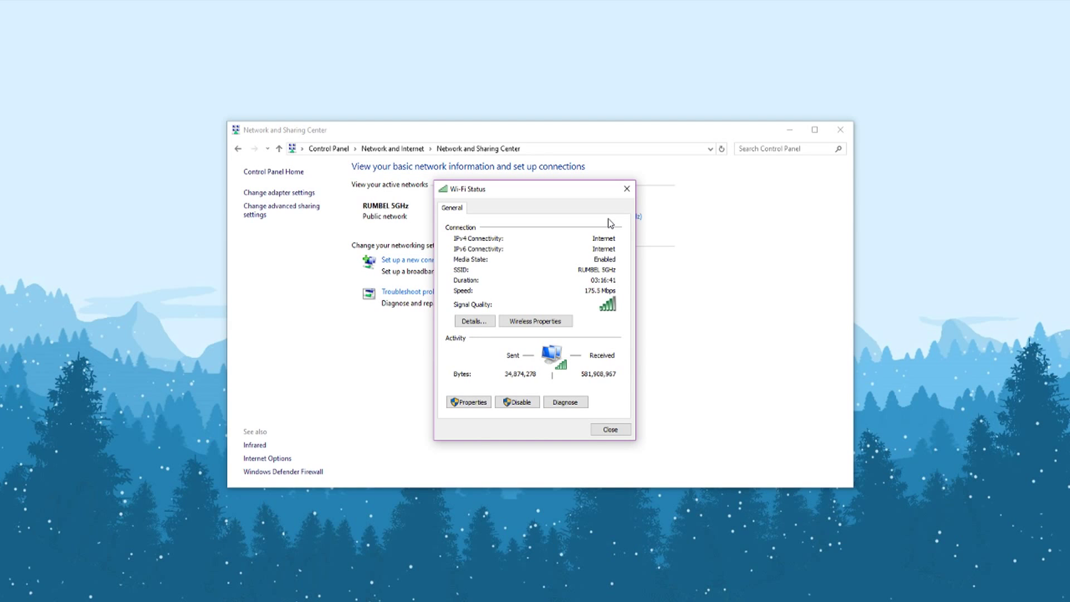
# - Show the Wi-Fi connection details to find the IPv4 default gateway 192.168.0.1
pyautogui.click(467, 321)
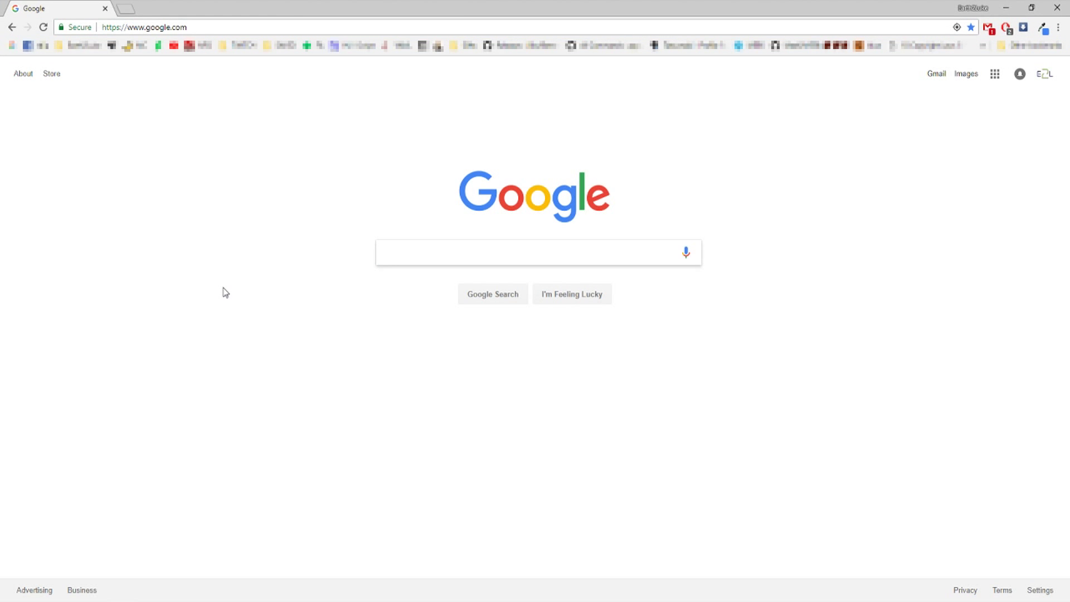
# - Enter the gateway address 192.168.0.1 in Chrome's address bar
pyautogui.click(193, 29)
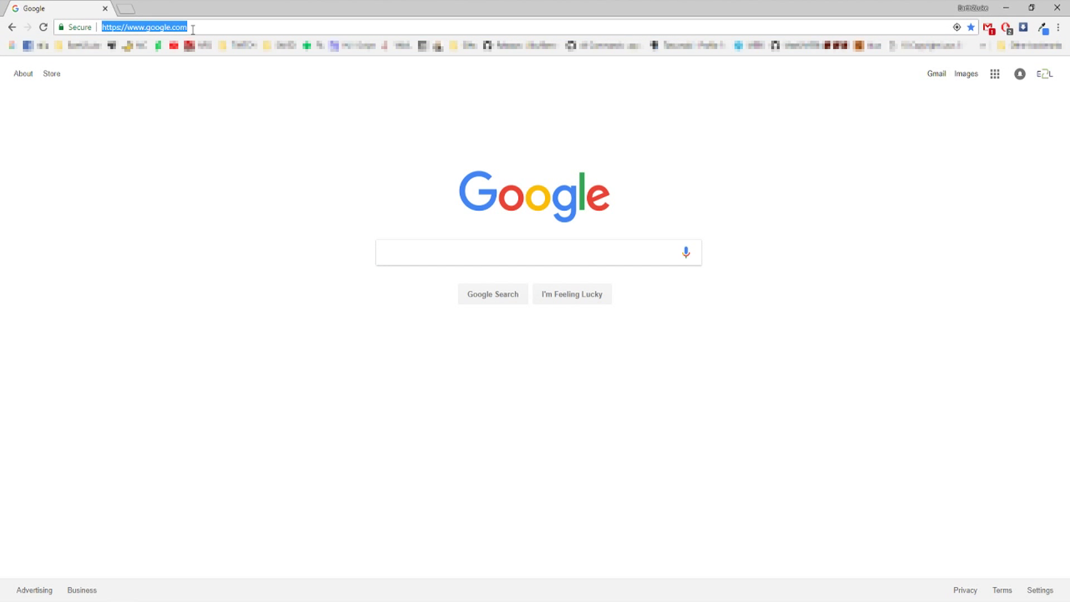
pyautogui.write('192')
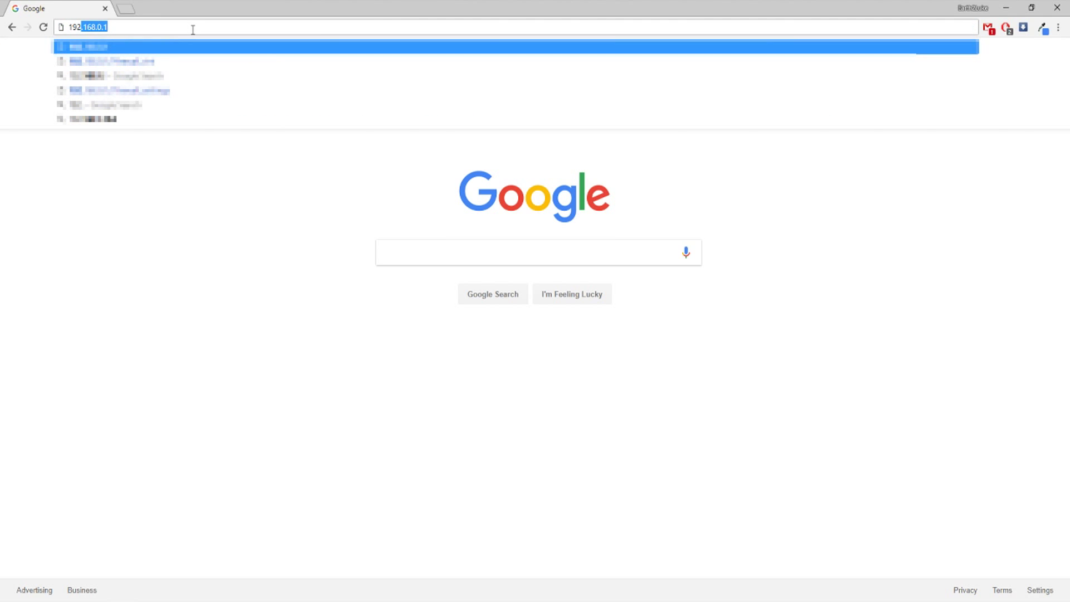
pyautogui.write('.168.0.')
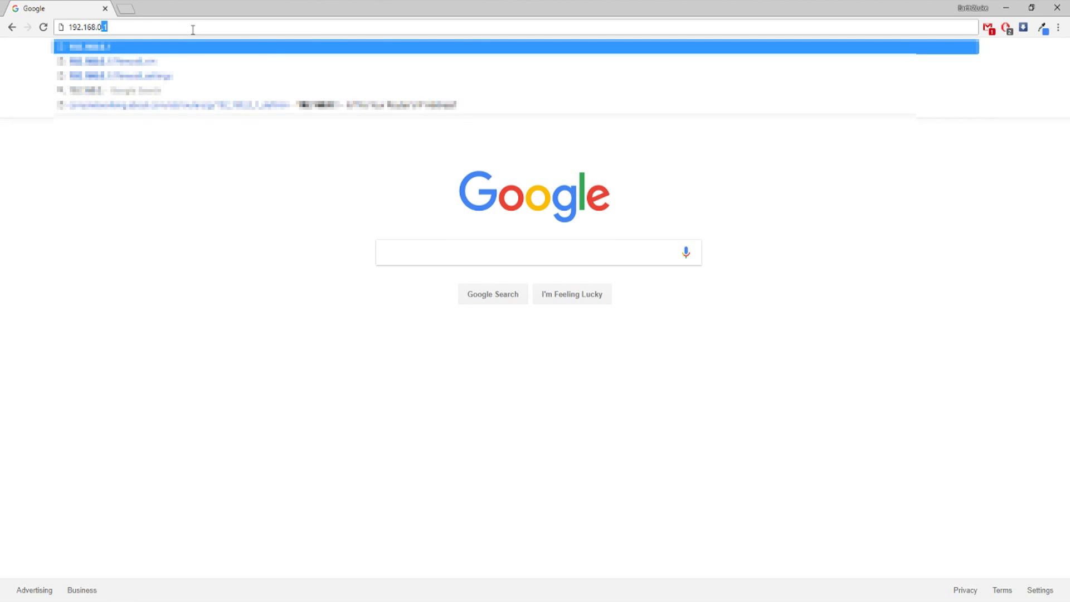
pyautogui.write('1')
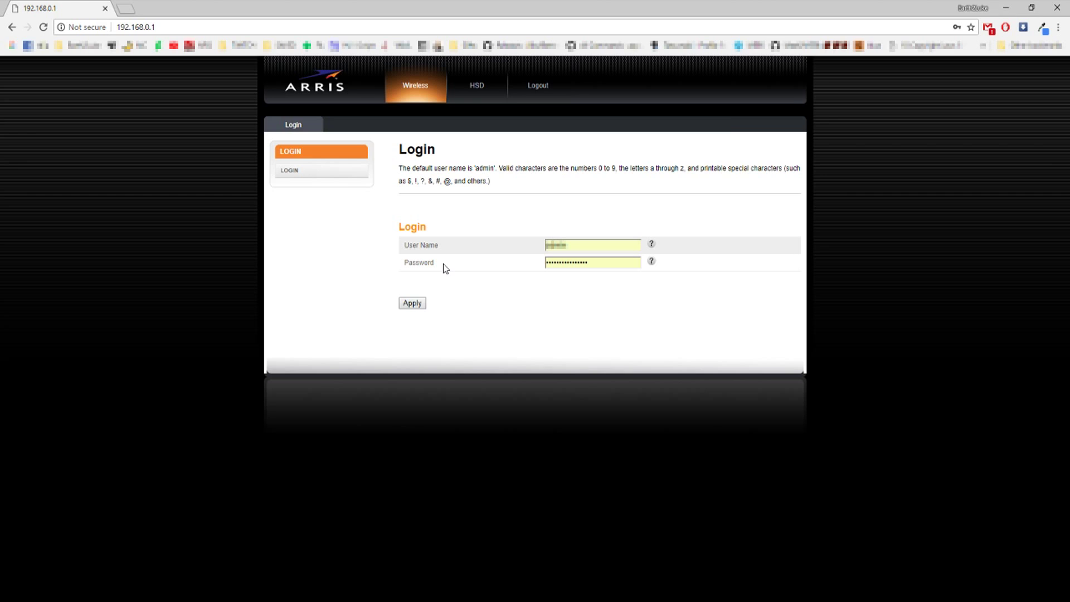
# - Log in to the router and start a new rule under Firewall > Virtual Servers / Port Forwarding
pyautogui.click(413, 304)
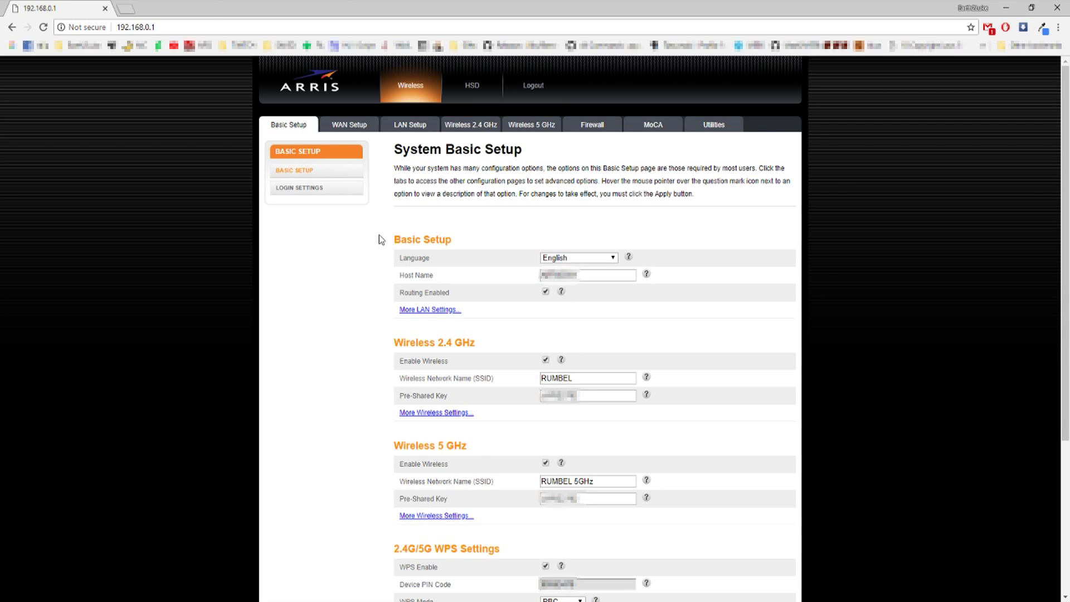
pyautogui.click(592, 125)
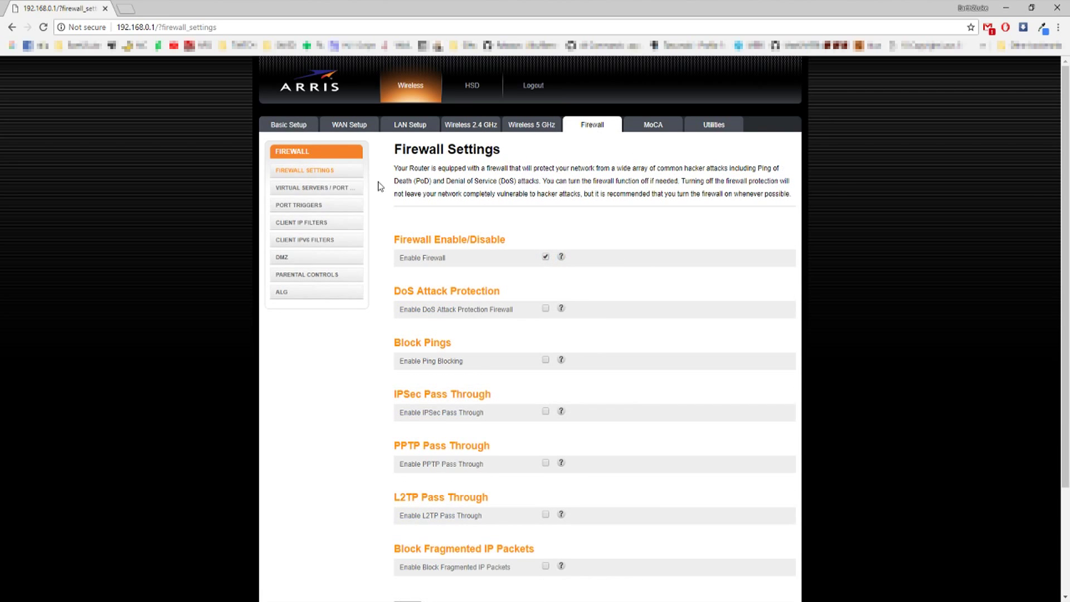
pyautogui.click(315, 188)
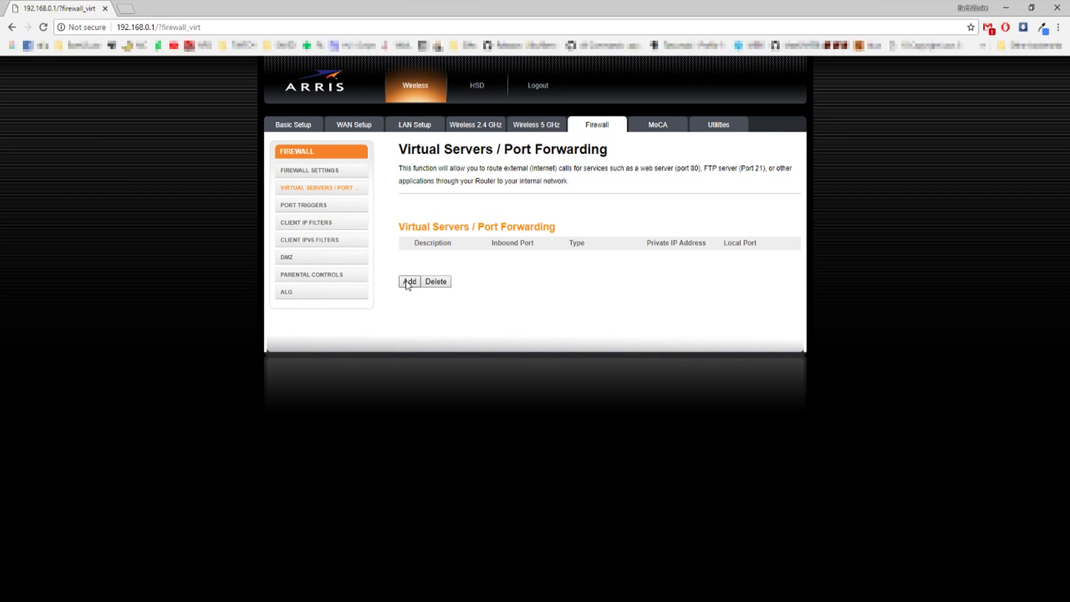
pyautogui.click(407, 282)
# - Give the rule description Rust, inbound ports 28015–28016, and format Both
pyautogui.click(519, 276)
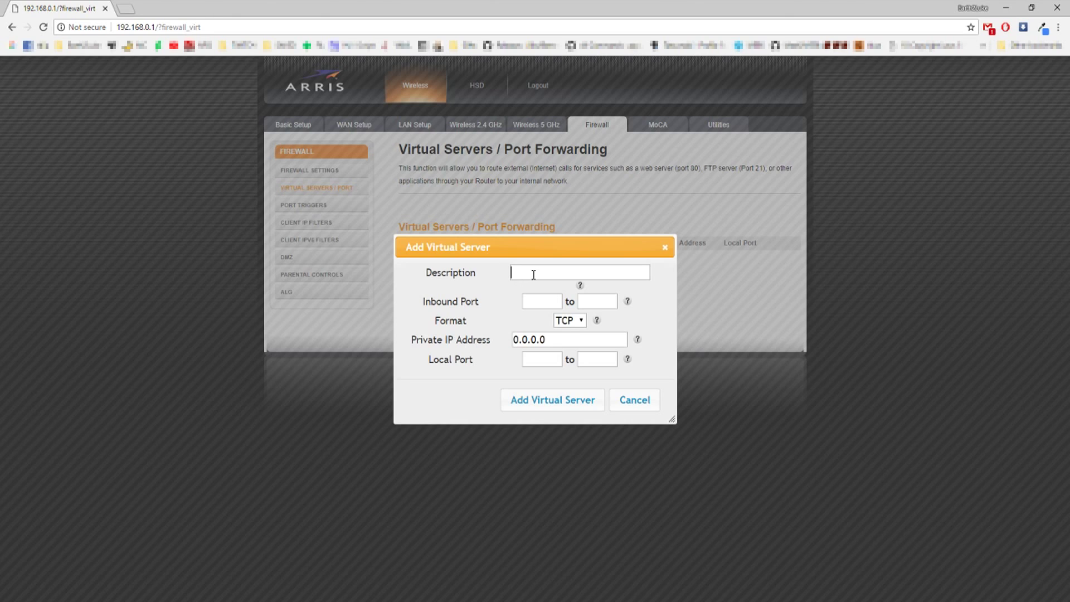
pyautogui.write('Rust')
pyautogui.click(528, 304)
pyautogui.write('28015')
pyautogui.click(589, 301)
pyautogui.write('28016')
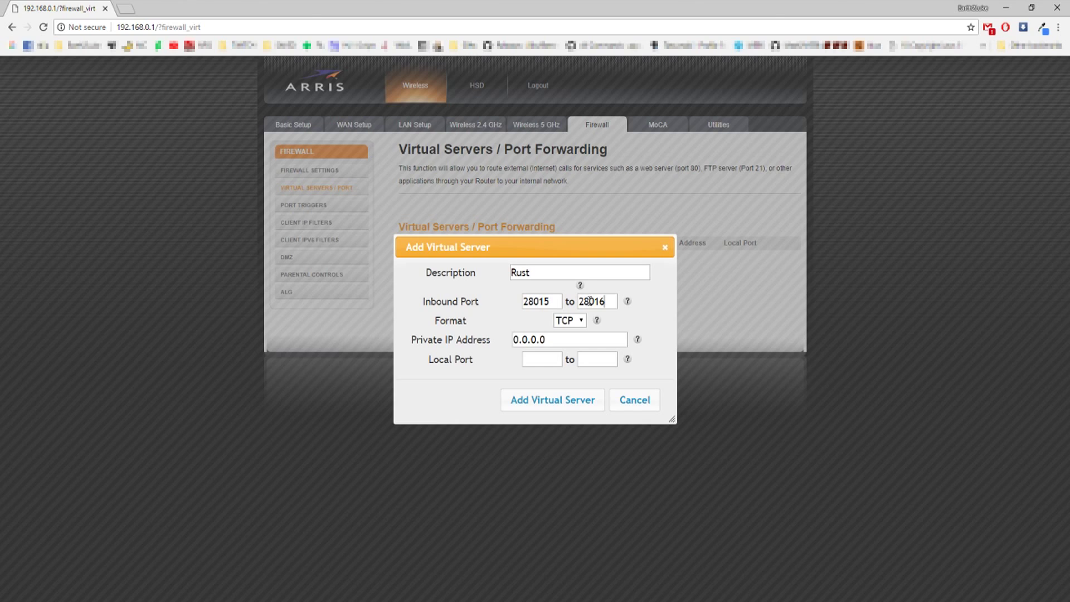
pyautogui.click(568, 320)
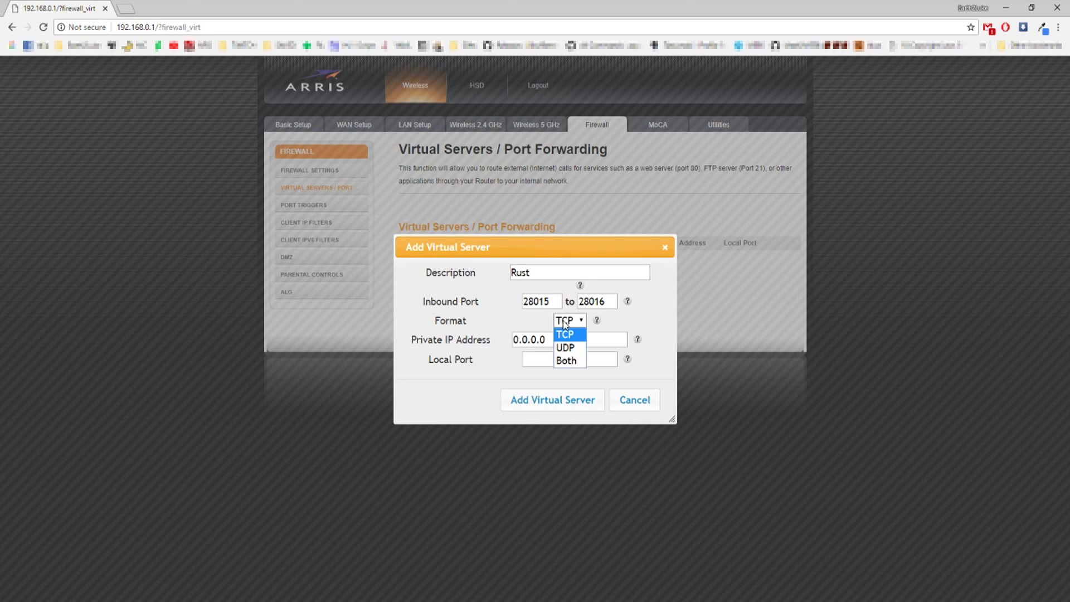
pyautogui.click(565, 362)
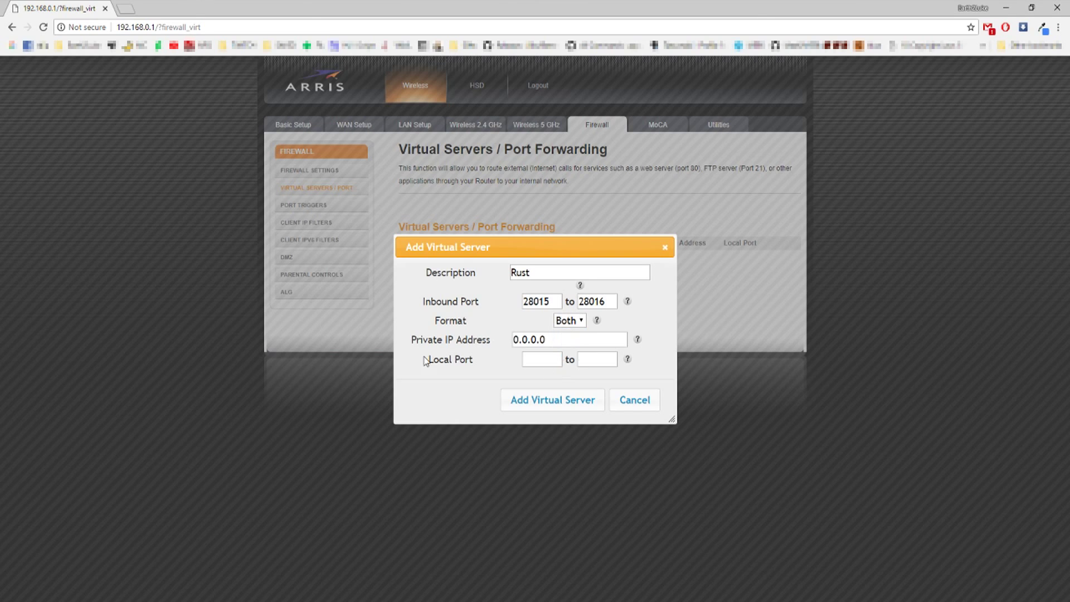
# - Set local ports 28015–28016 and the computer's private IP, save the rule, and close Chrome
pyautogui.click(547, 357)
pyautogui.moveTo(555, 301); pyautogui.dragTo(500, 306)
pyautogui.hotkey('ctrl', 'c')
pyautogui.click(545, 362)
pyautogui.hotkey('ctrl', 'v')
pyautogui.press('Tab')
pyautogui.write('28016')
pyautogui.moveTo(556, 339); pyautogui.dragTo(511, 340)
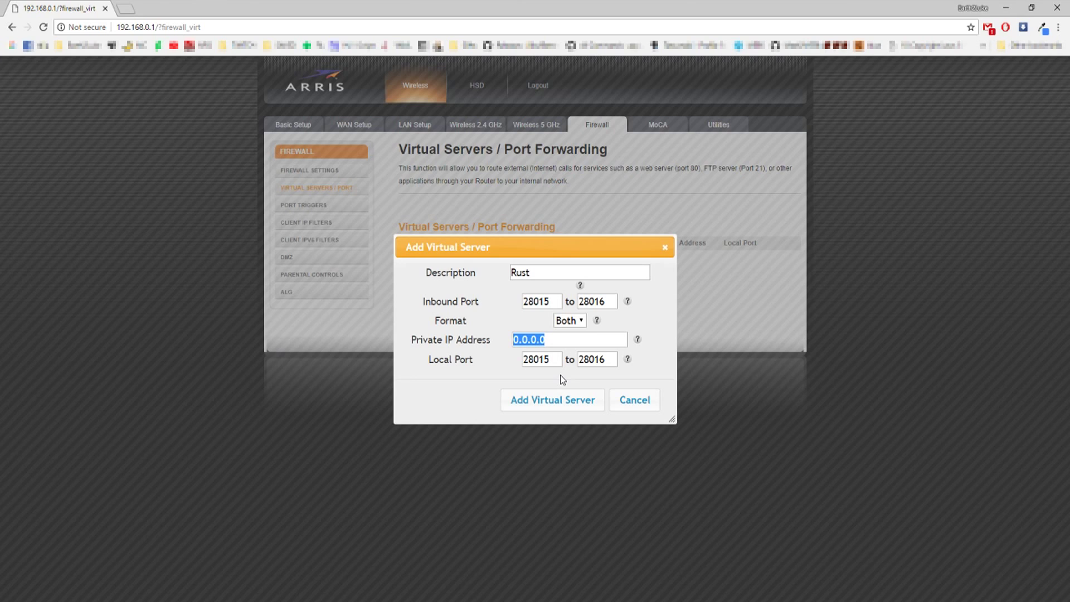
pyautogui.hotkey('ctrl', 'v')
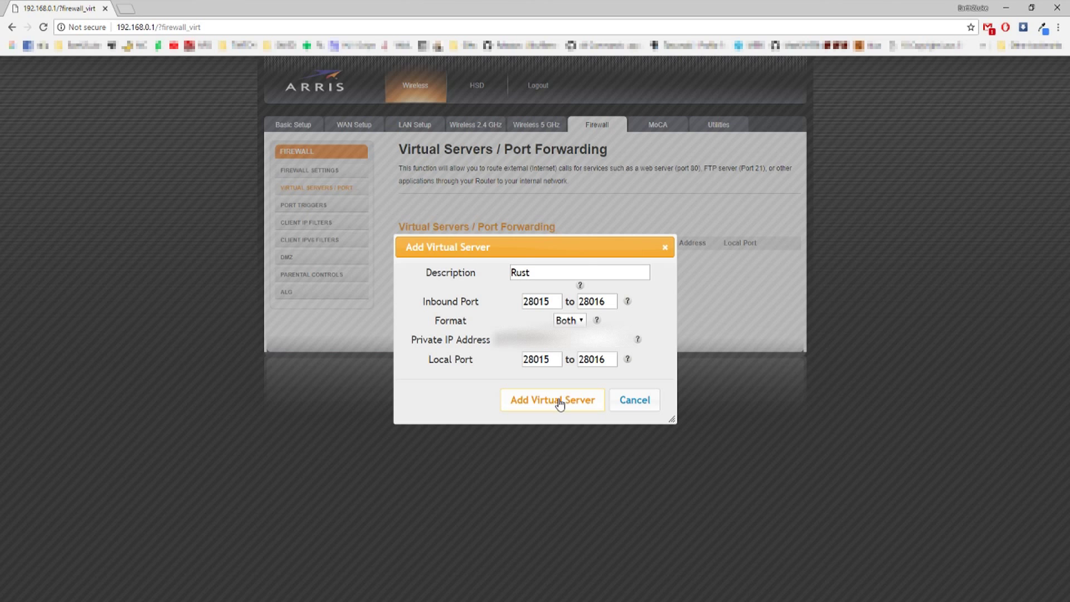
pyautogui.click(560, 401)
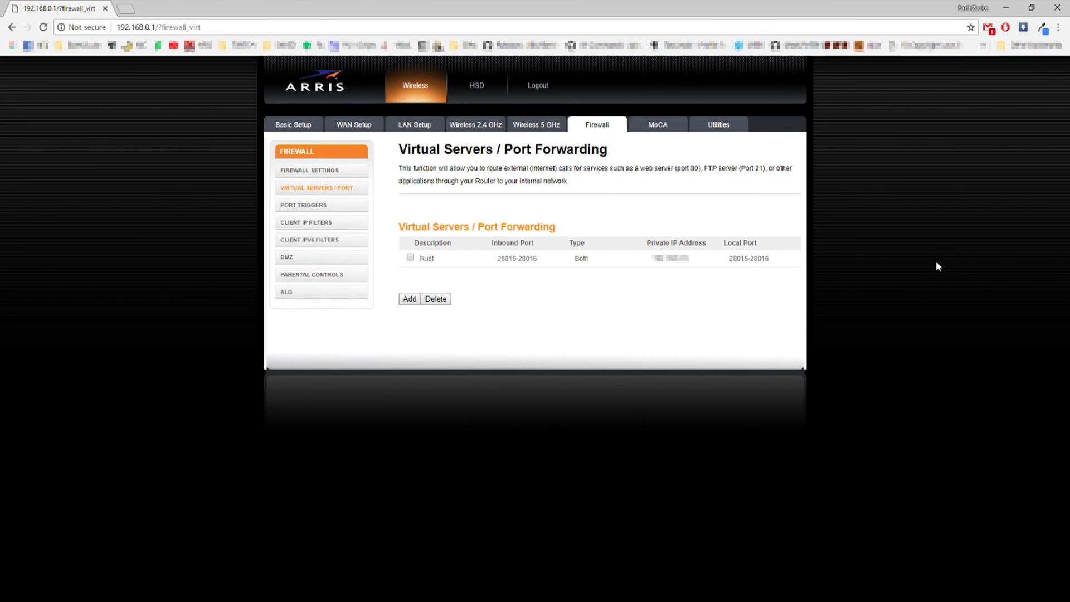
pyautogui.click(1057, 7)
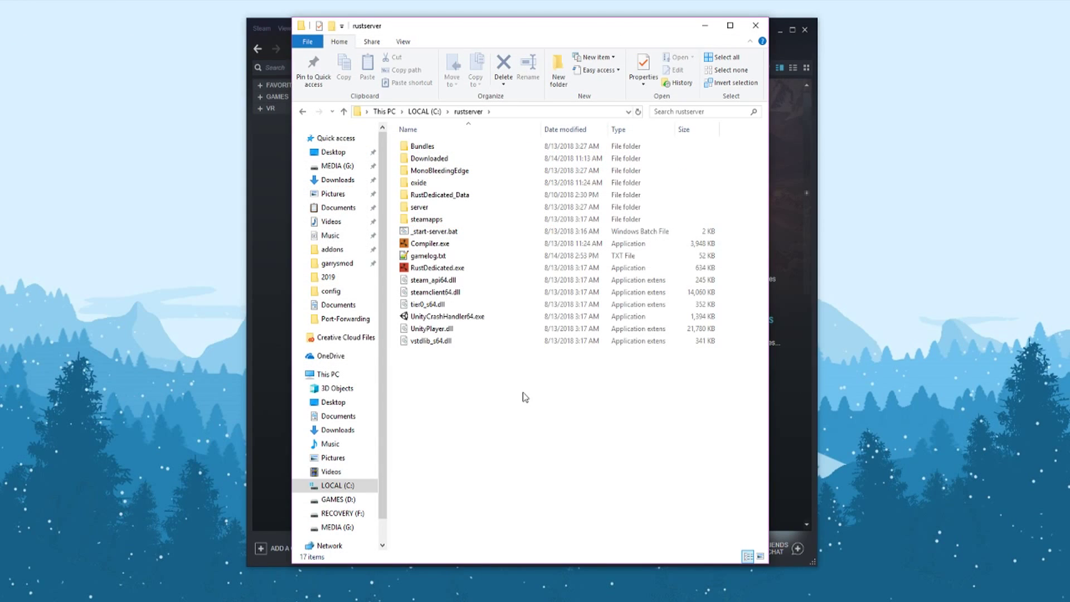
# - Start the Rust server script and add its IP with port 28015 to Steam's favourite servers
pyautogui.doubleClick(435, 232)
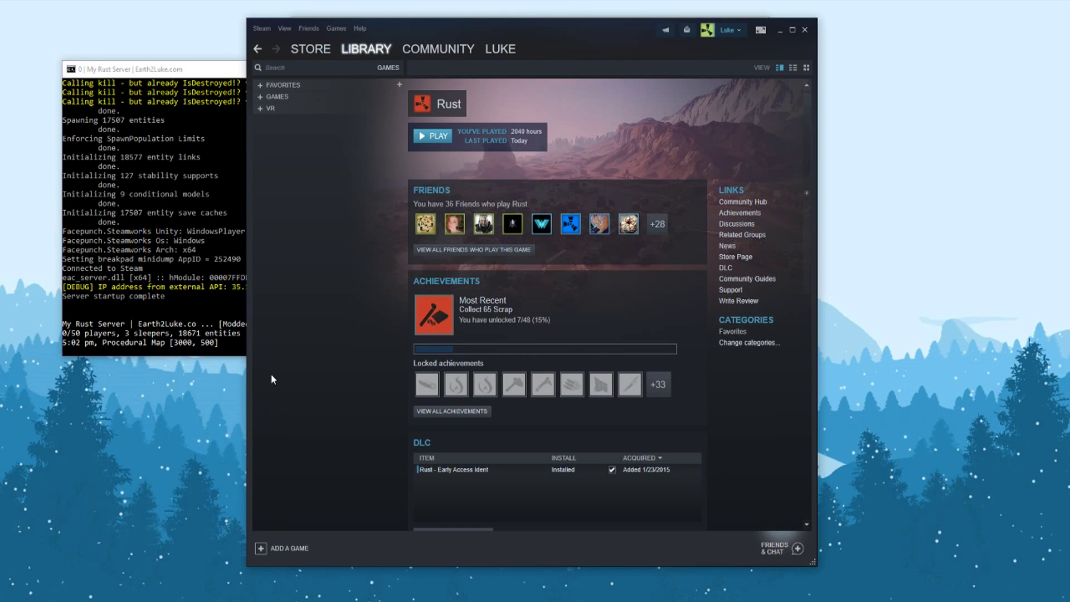
pyautogui.click(285, 27)
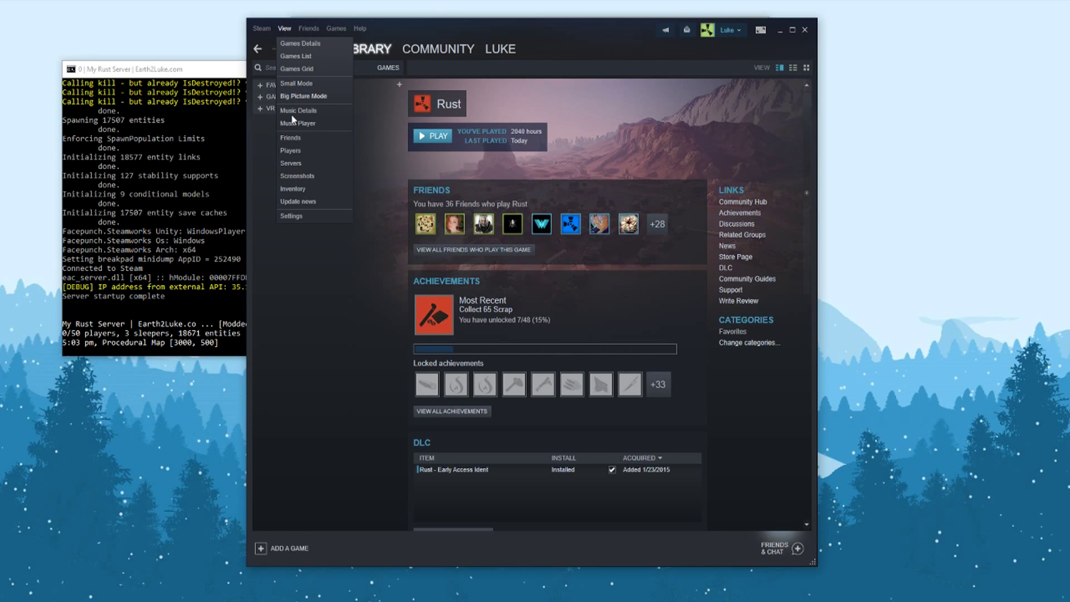
pyautogui.click(295, 166)
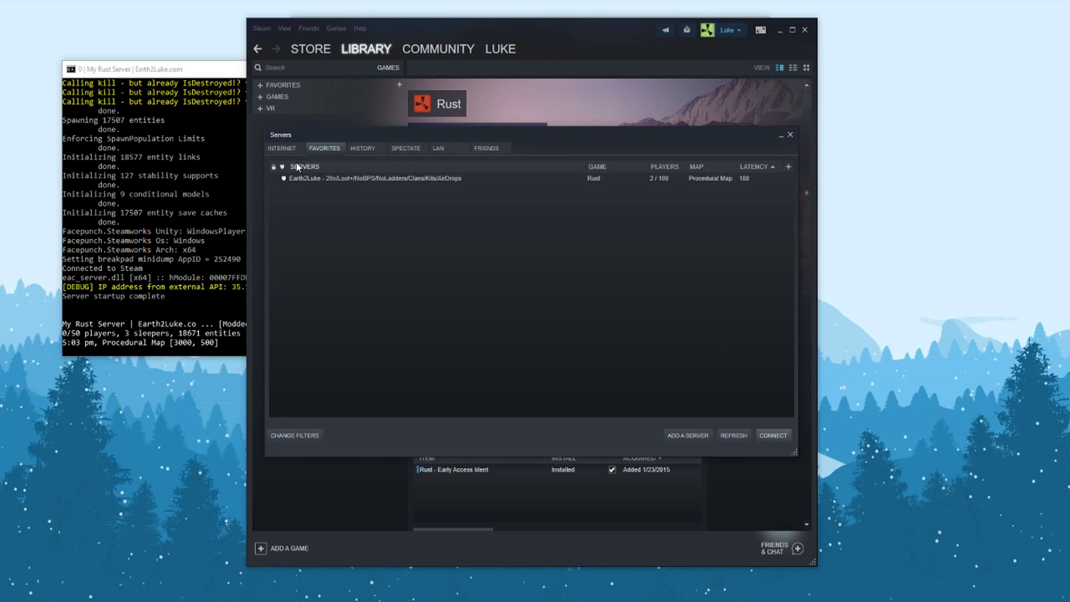
pyautogui.click(687, 435)
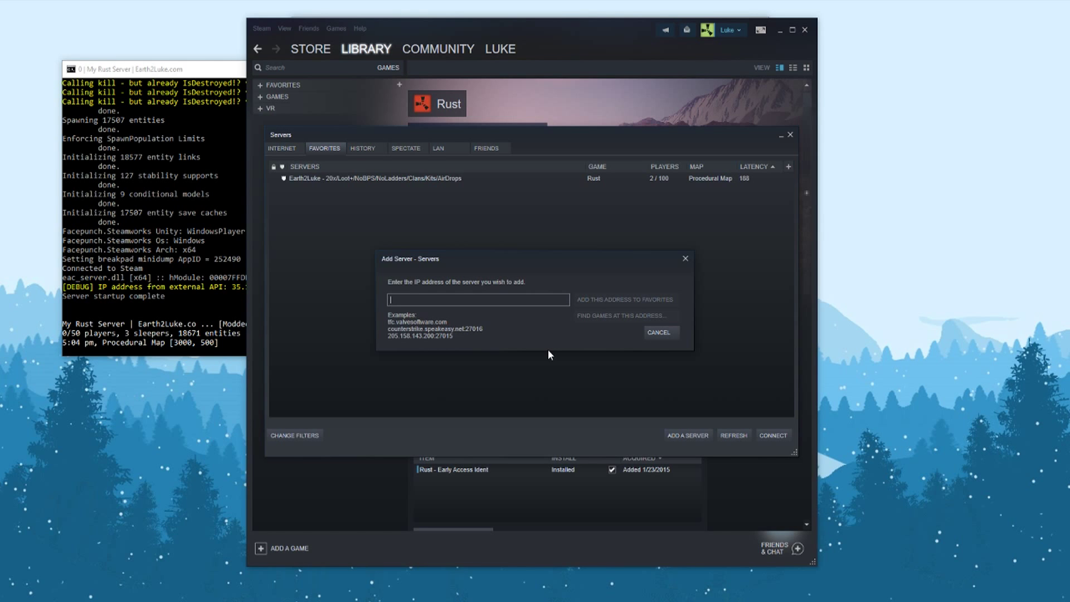
pyautogui.hotkey('ctrl', 'v')
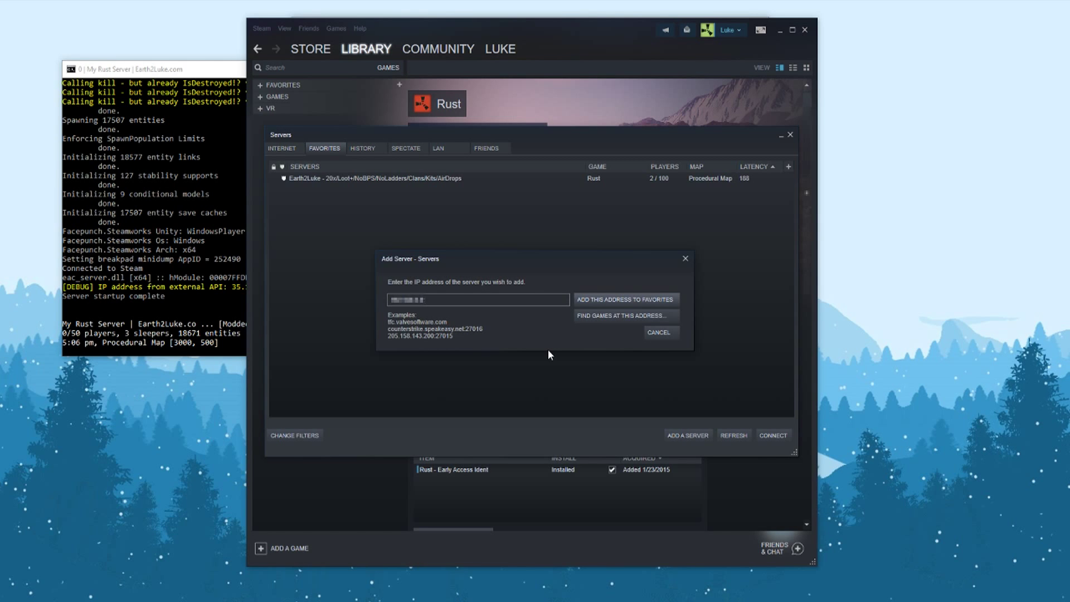
pyautogui.write('28015')
pyautogui.click(610, 302)
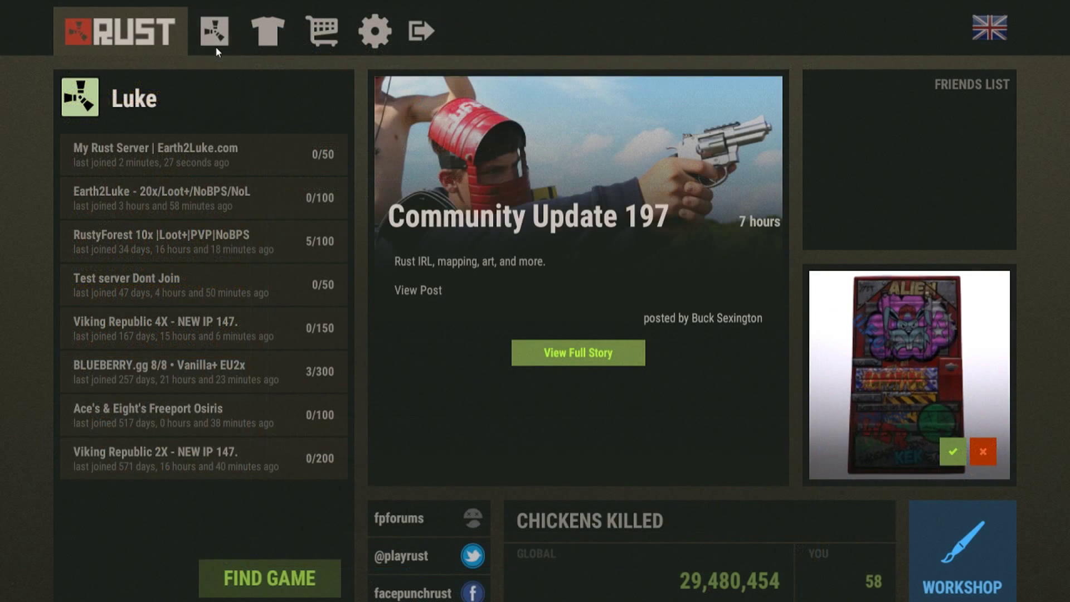
pyautogui.click(216, 33)
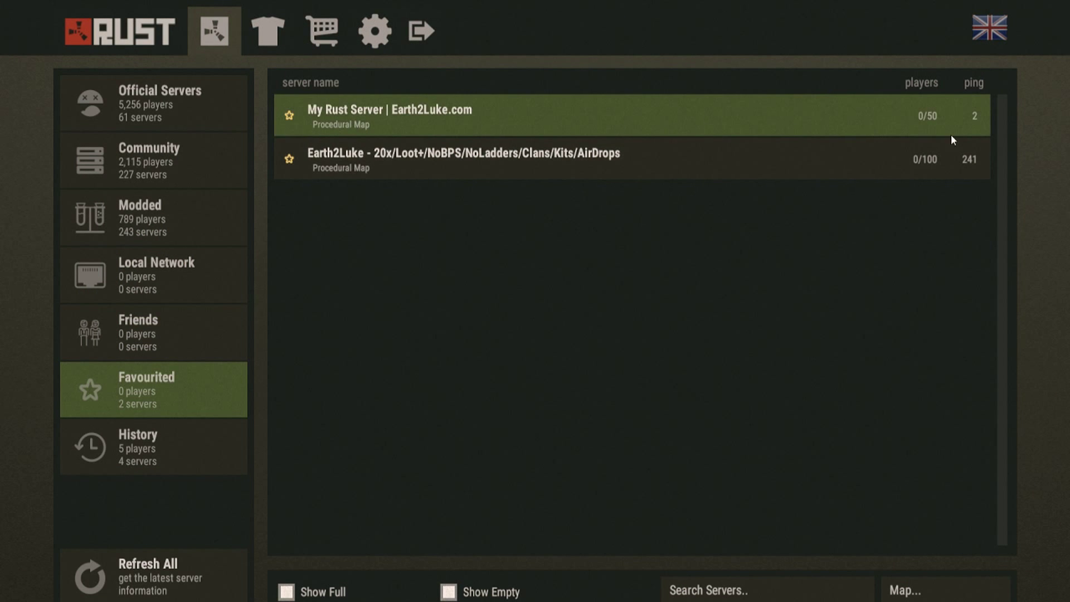
pyautogui.click(408, 116)
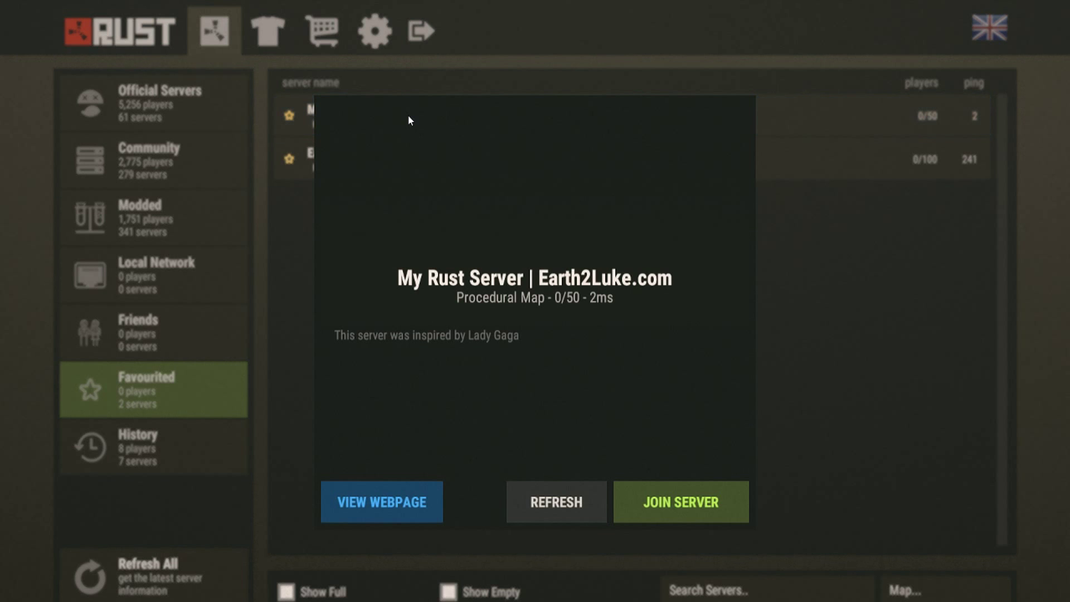
pyautogui.click(662, 508)
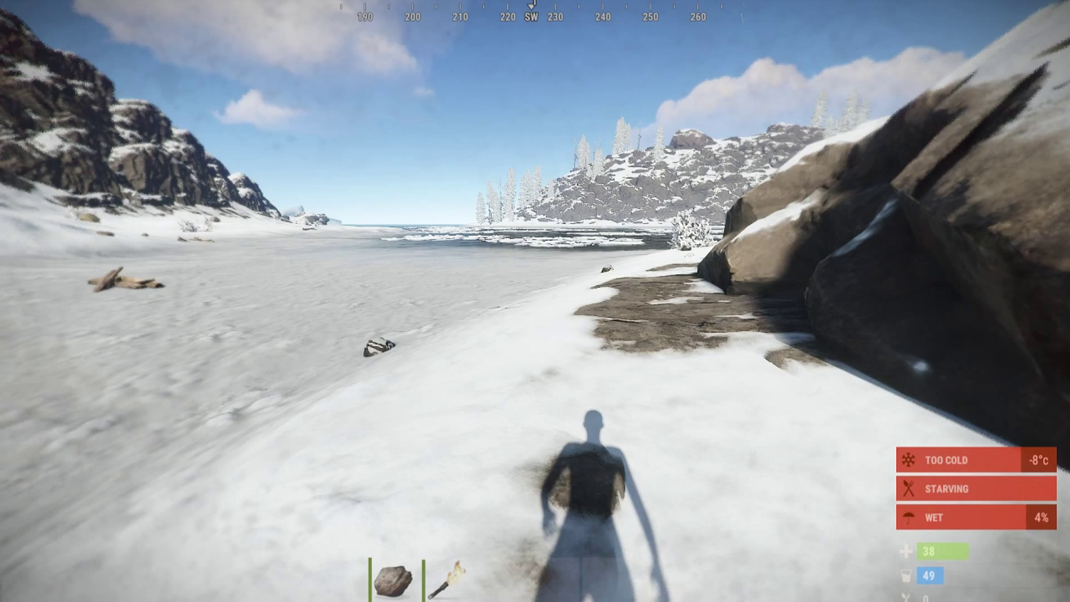
pyautogui.press('w')
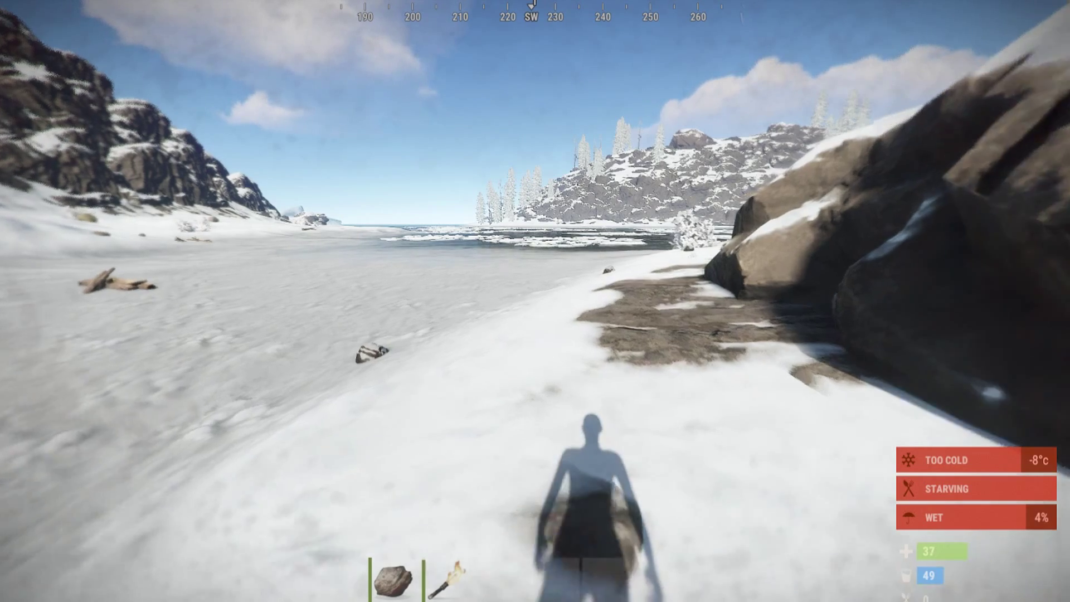
pyautogui.press('w')
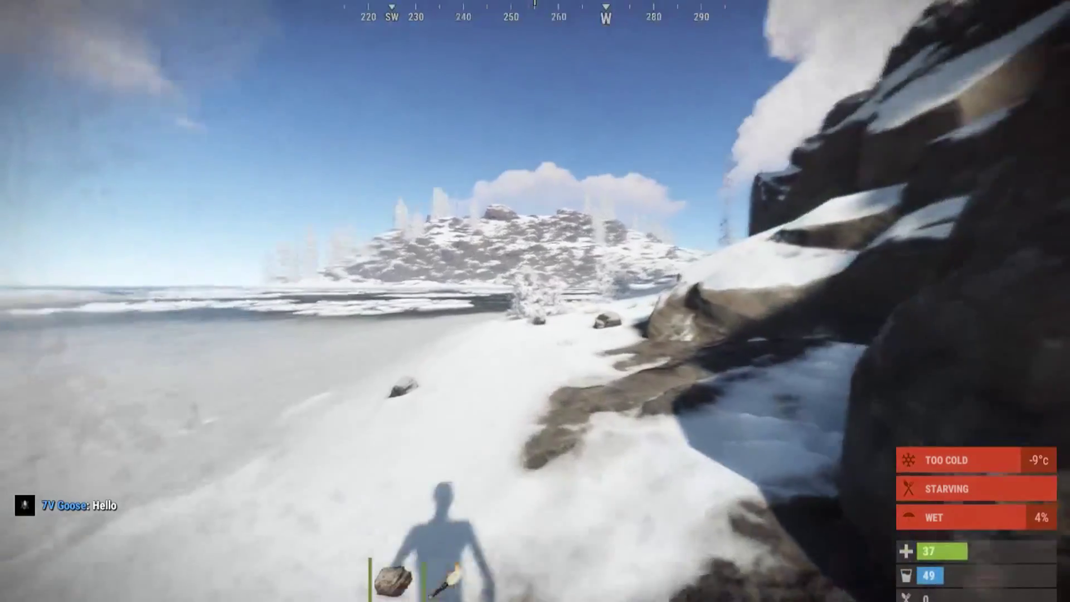
pyautogui.press('w')
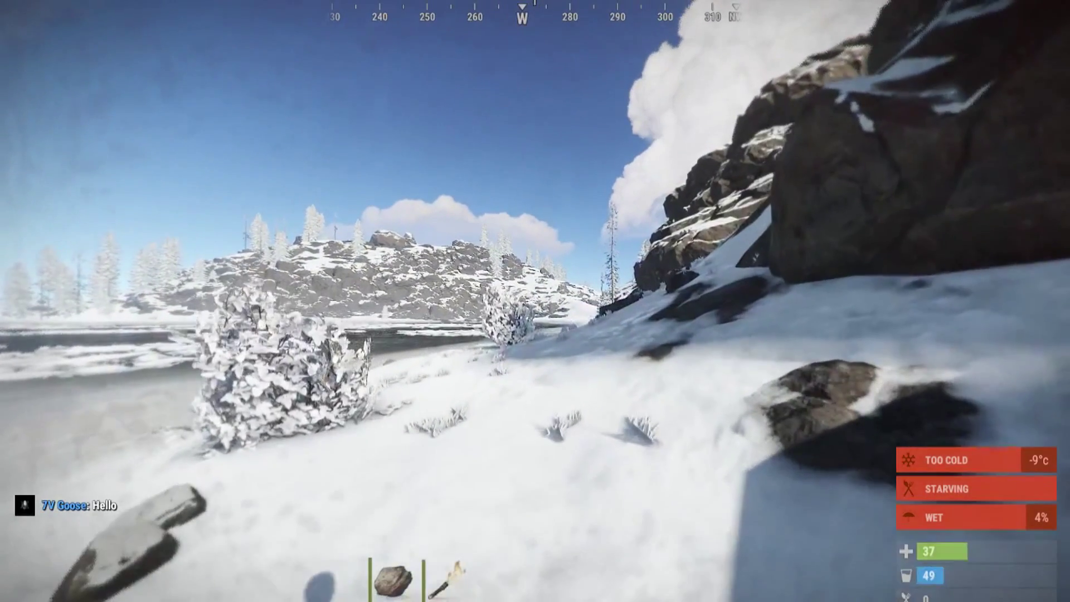